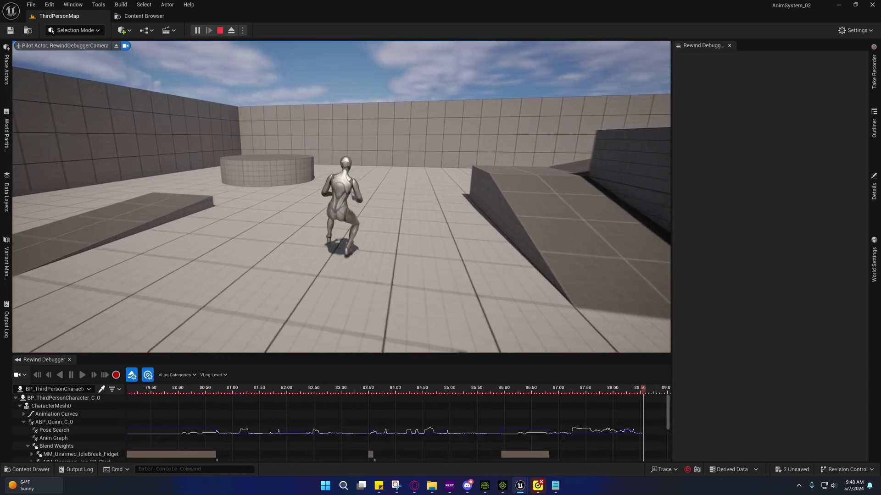
- End the ThirdPersonMap Play In Editor test run, keeping the Rewind Debugger recording
key(Escape)
- In ABP_Manny, move the Orientation Warping, Local To Component and Component To Local nodes lower-left
mouse_move(520, 485)
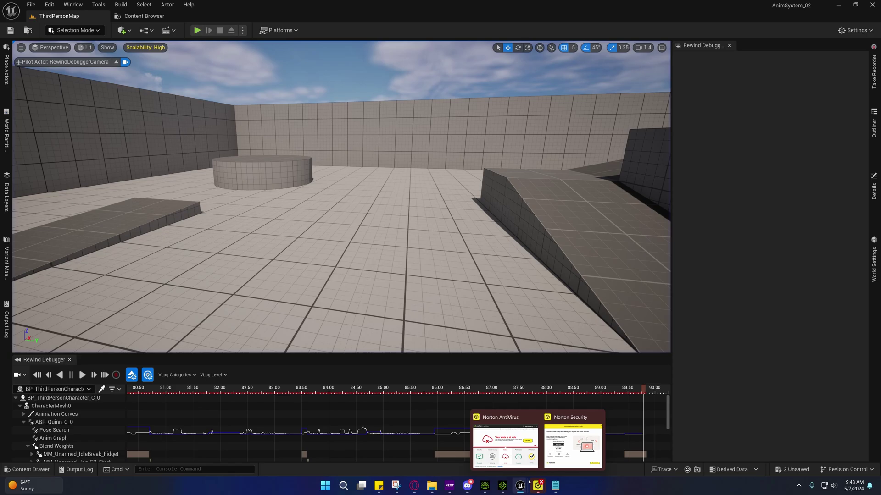
click(560, 445)
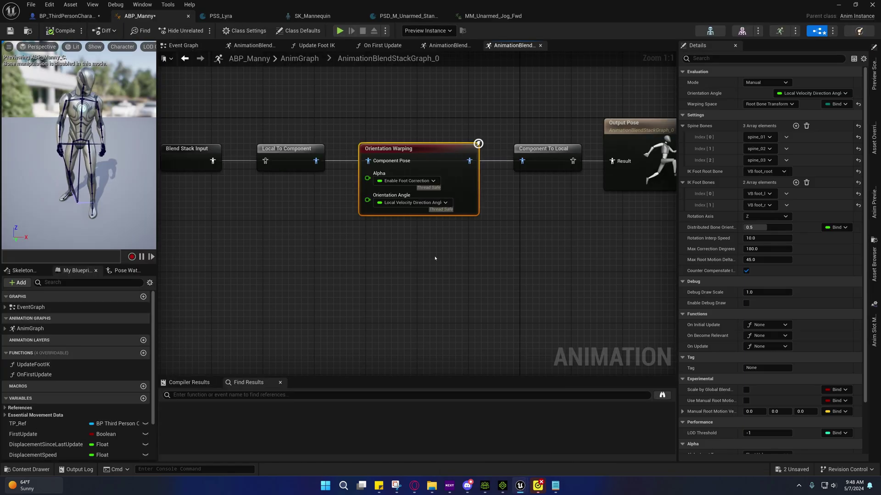
right_drag(435, 258, 389, 242)
drag(218, 248, 514, 138)
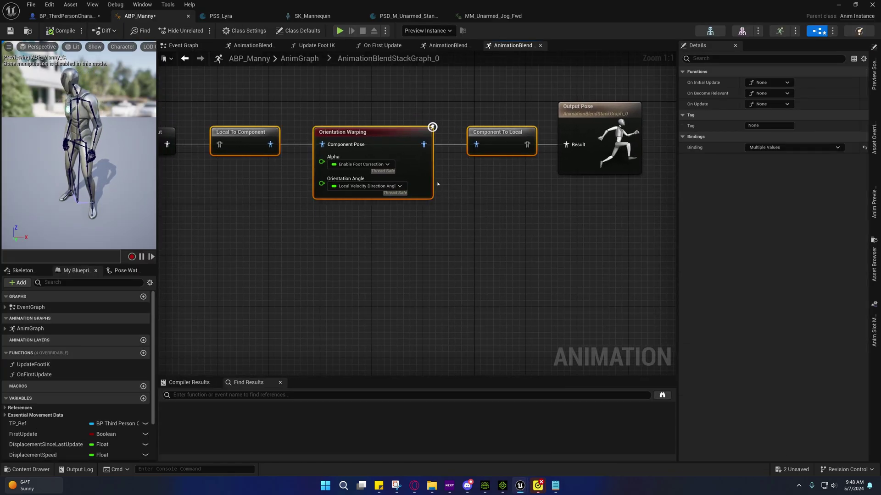
drag(378, 132, 354, 195)
right_drag(354, 195, 425, 160)
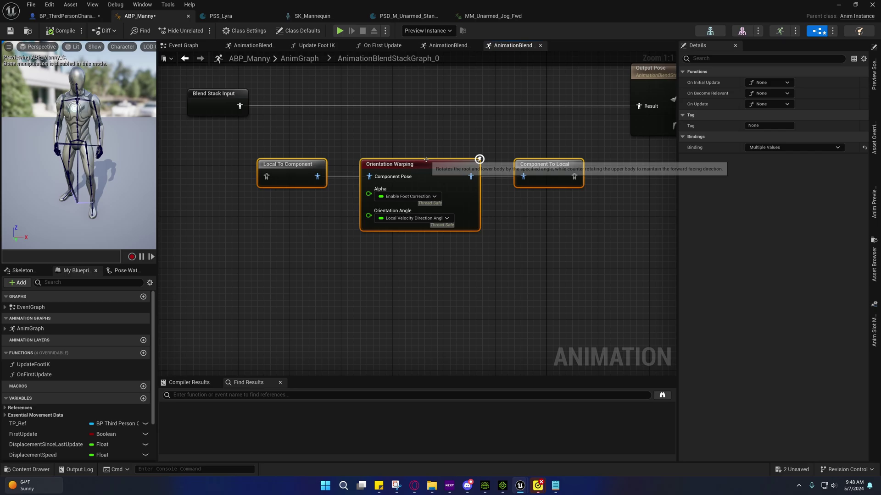
scroll(405, 163, down, 3)
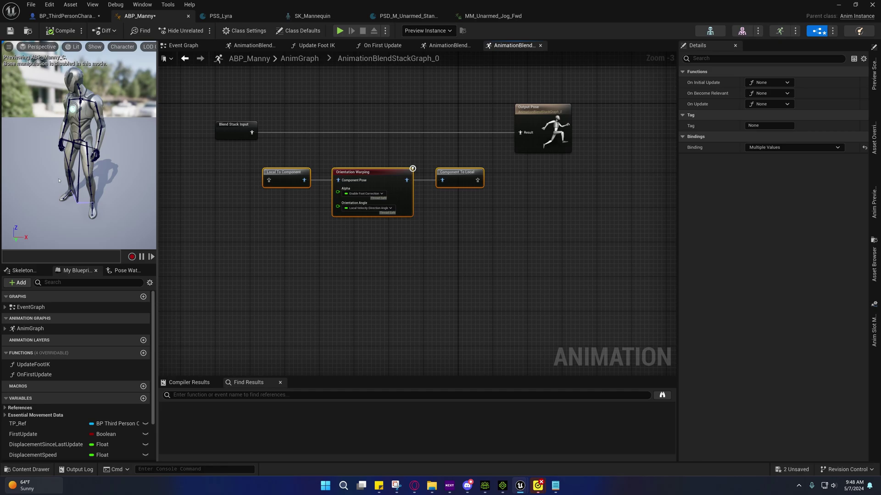
- Set ABP_Manny's class default Root Motion Mode to Root Motion from Montages Only
click(288, 31)
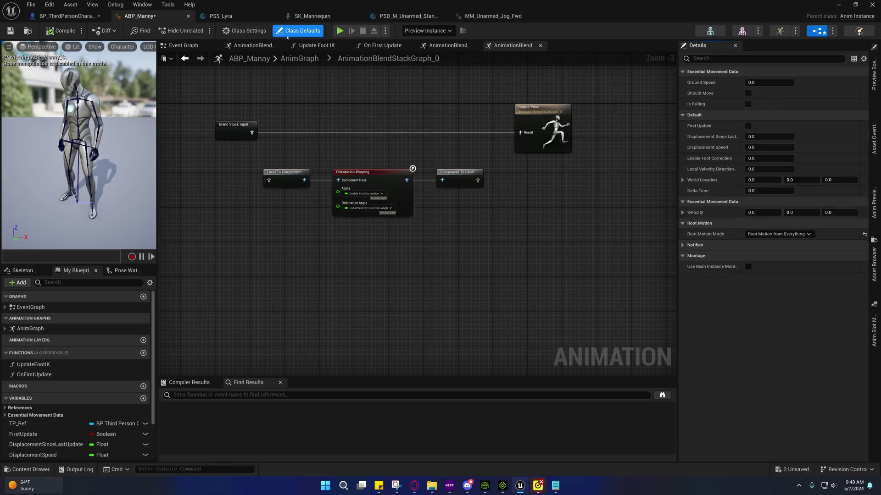
right_drag(422, 138, 444, 150)
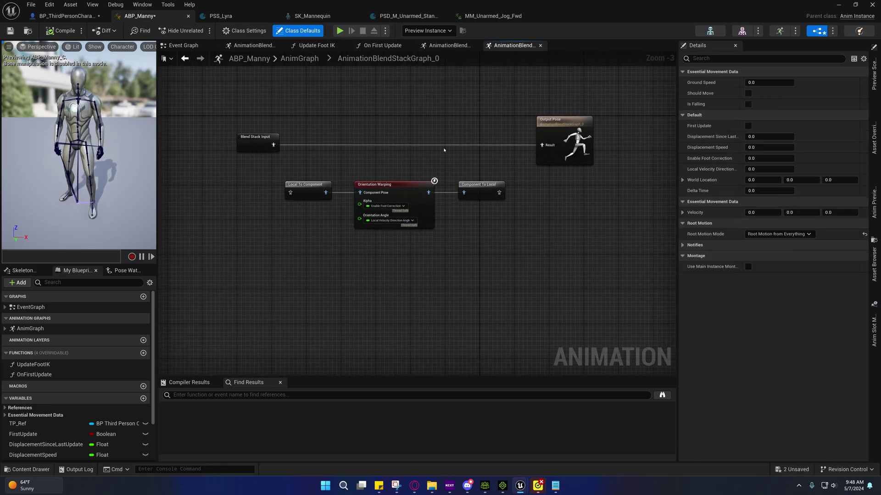
click(772, 235)
click(775, 266)
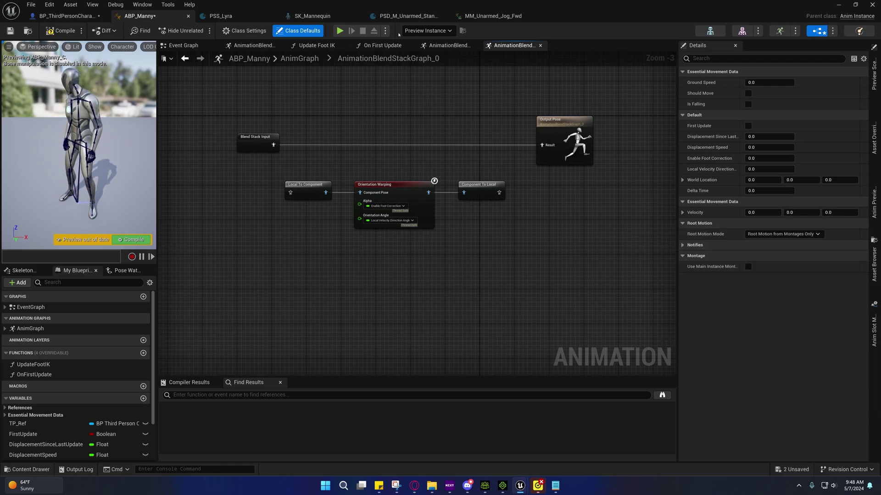
- Bring up PSD_M_Unarmed_Stand and zoom and pan its preview across the idle and jog mannequins
click(406, 16)
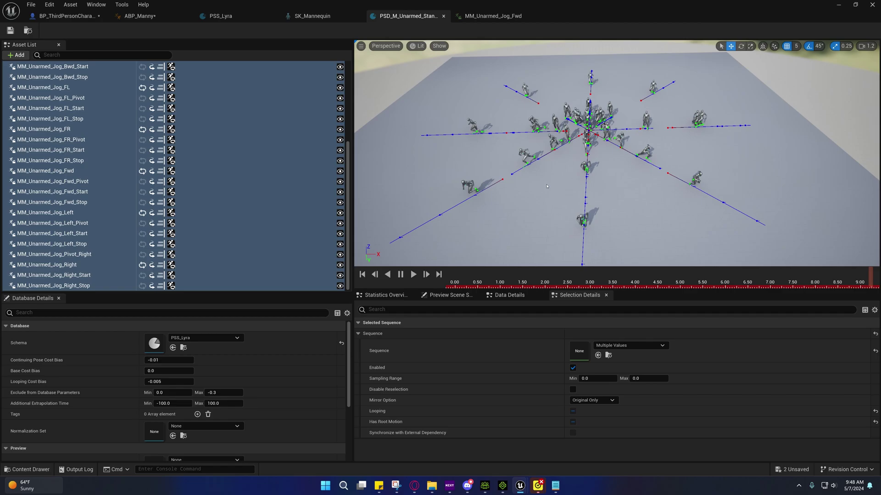
scroll(617, 153, up, 5)
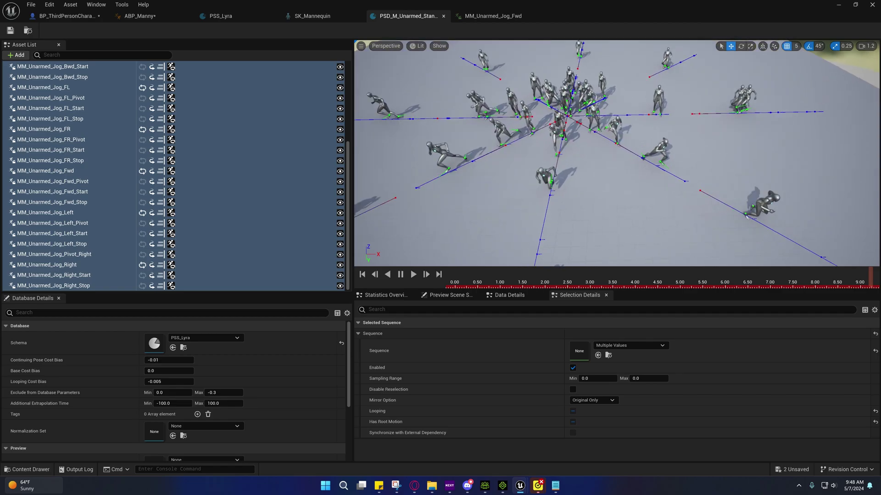
scroll(640, 173, down, 6)
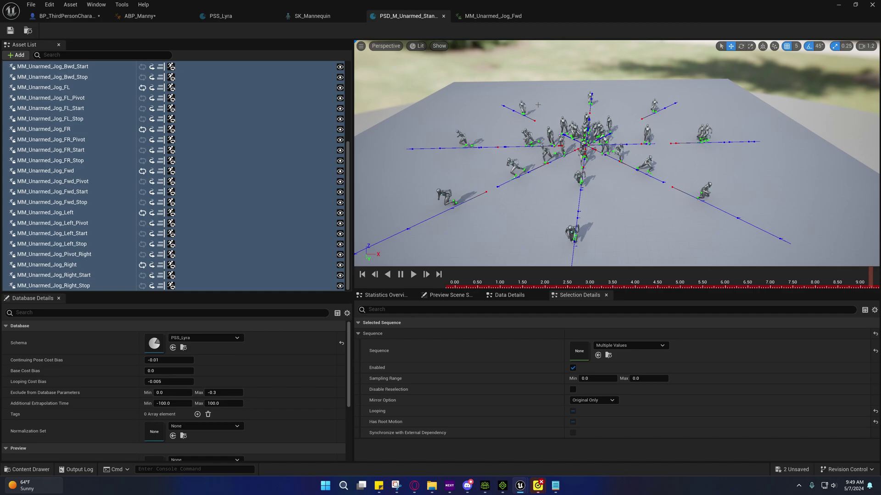
scroll(200, 134, up, 6)
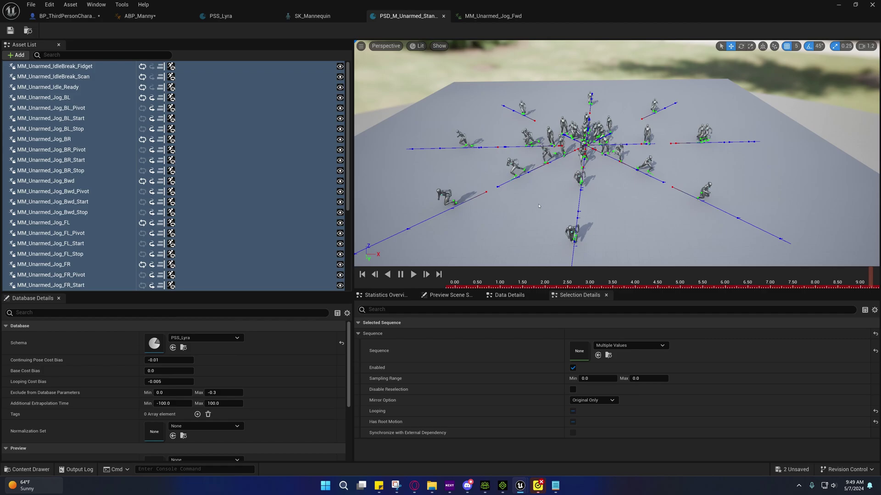
middle_drag(539, 206, 562, 207)
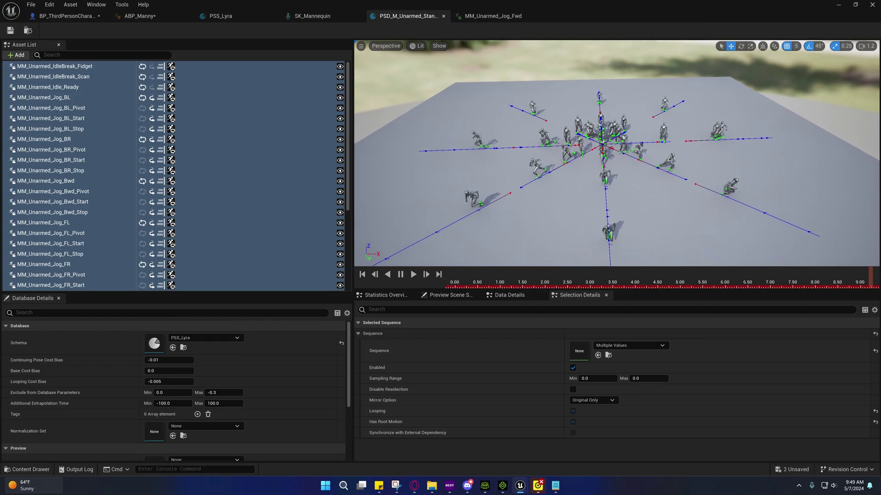
middle_drag(563, 207, 547, 207)
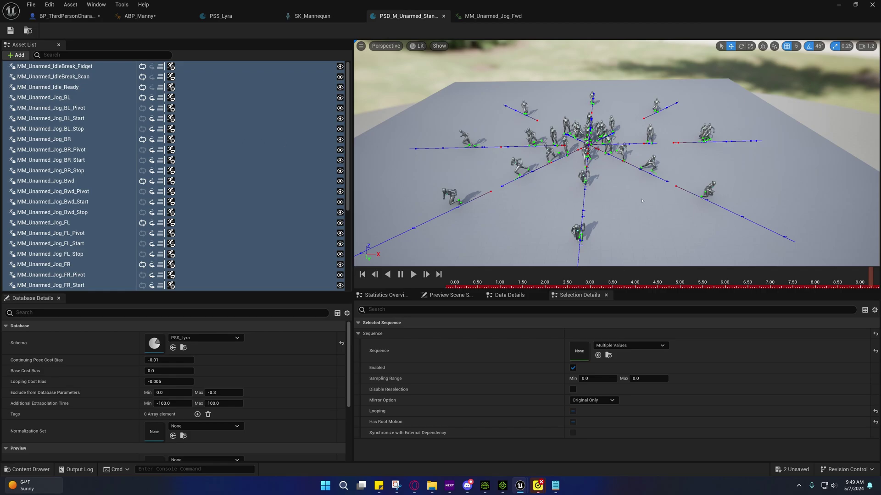
click(838, 5)
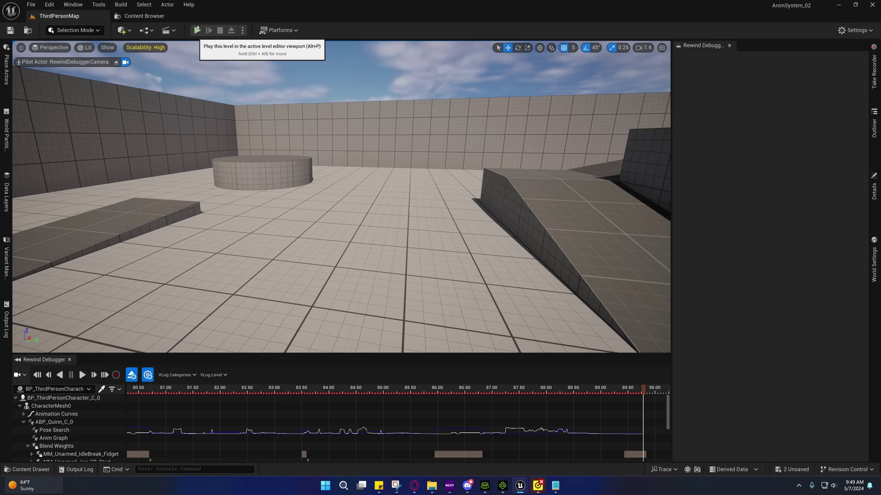
click(204, 30)
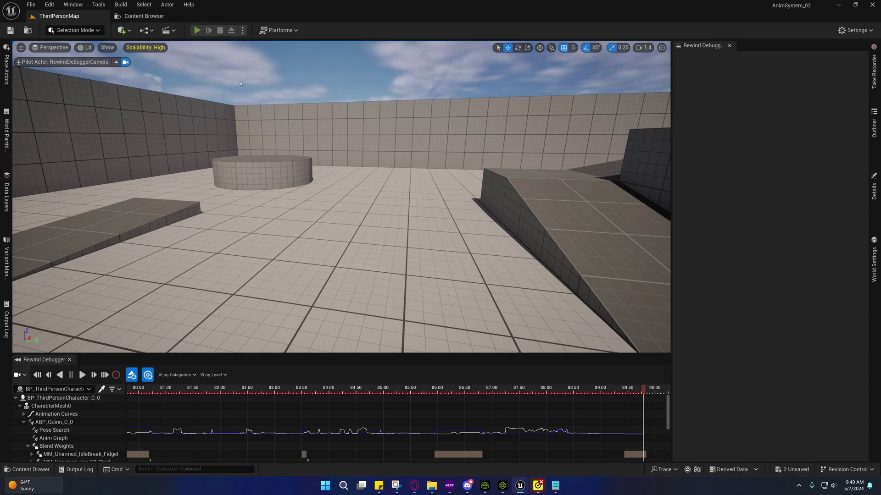
key(w)
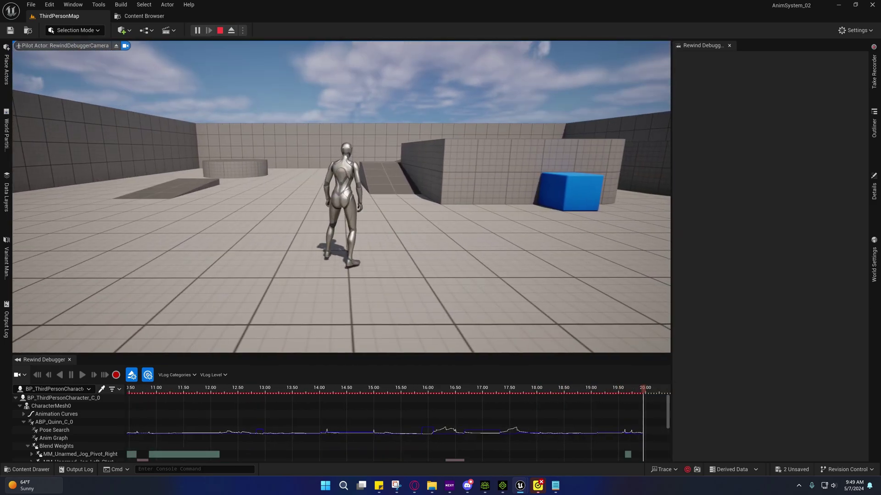
key(shift+F1)
scroll(92, 431, down, 5)
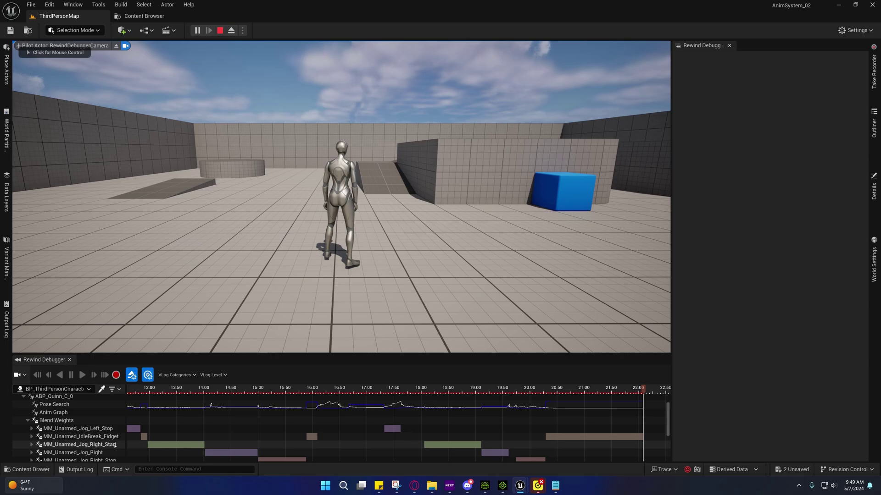
scroll(101, 443, down, 1)
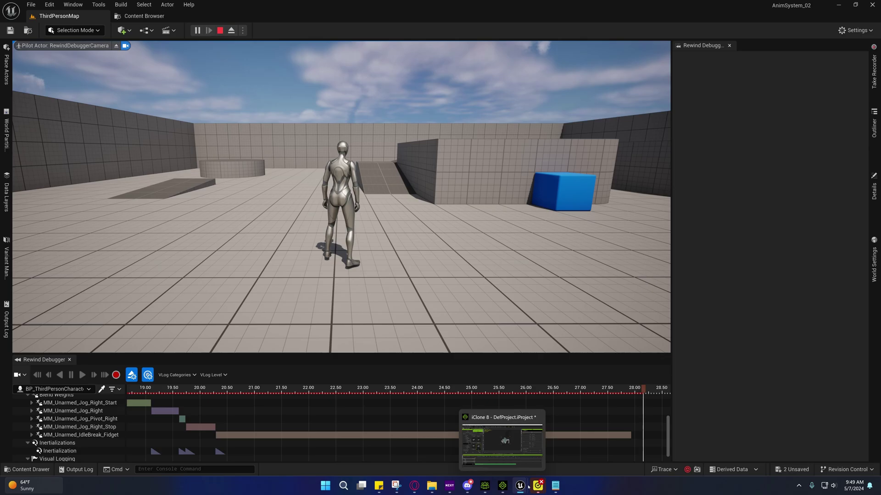
- Preview the Jog BR_Pivot, BL_Stop and FR_Pivot sequences in PSD_M_Unarmed_Stand, ending on BL_Stop
mouse_move(521, 487)
click(574, 438)
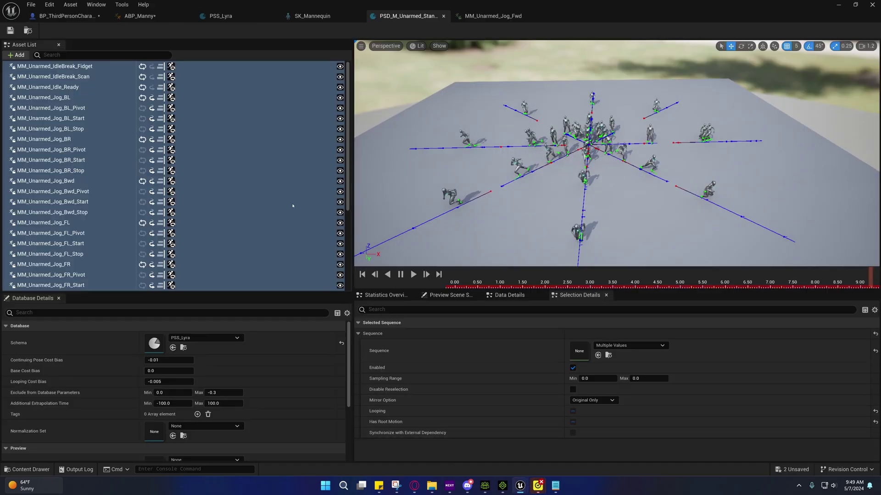
click(66, 149)
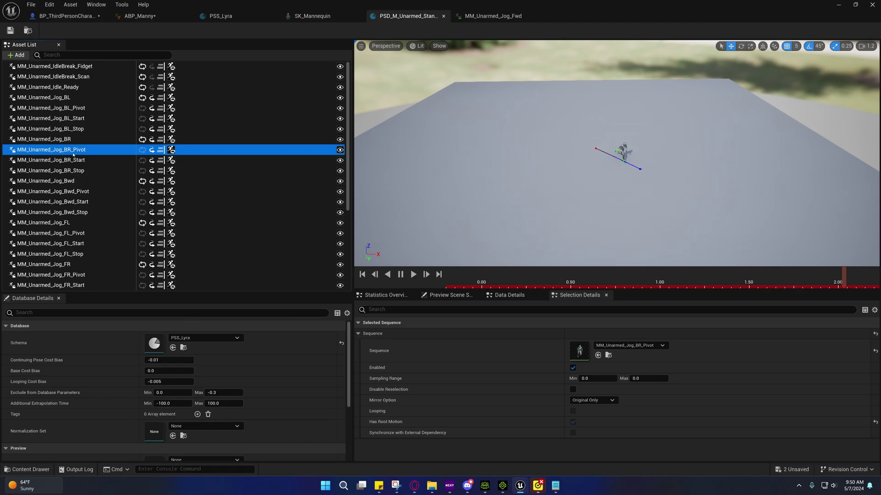
click(73, 129)
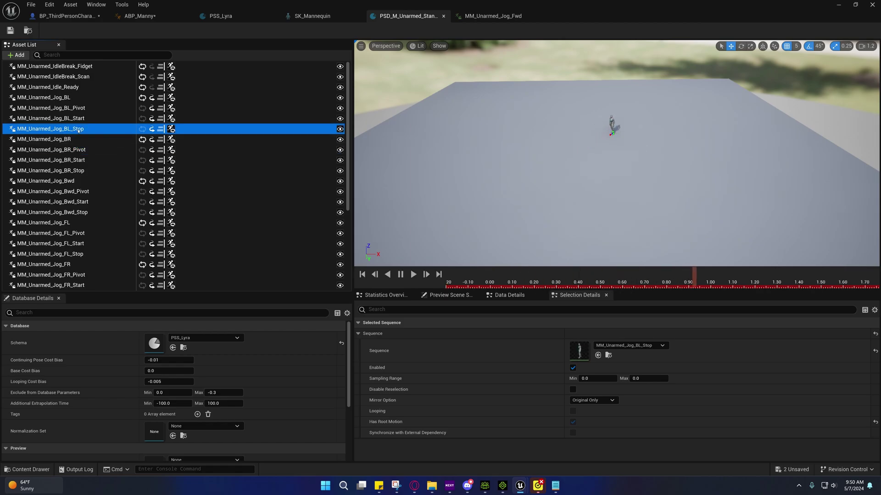
click(81, 151)
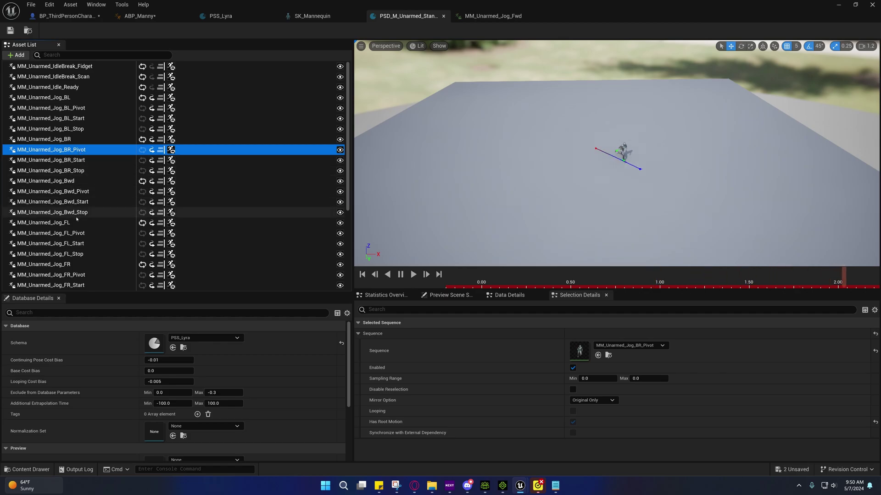
scroll(75, 215, down, 2)
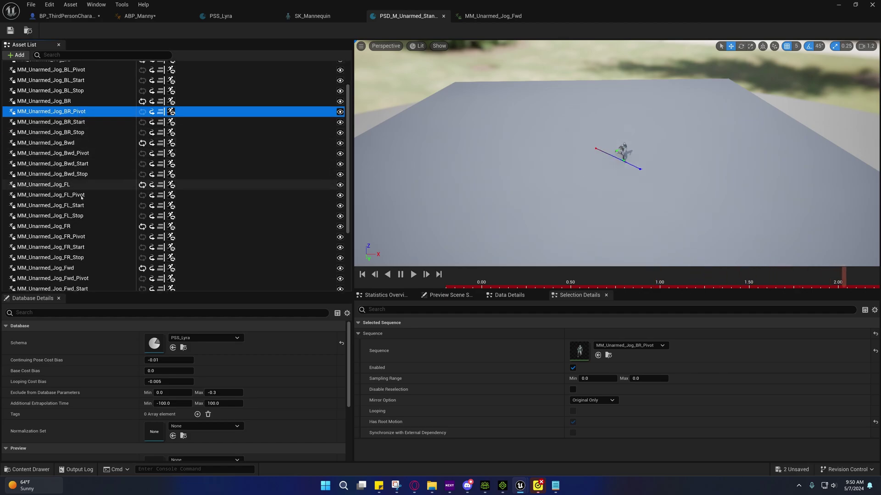
click(74, 236)
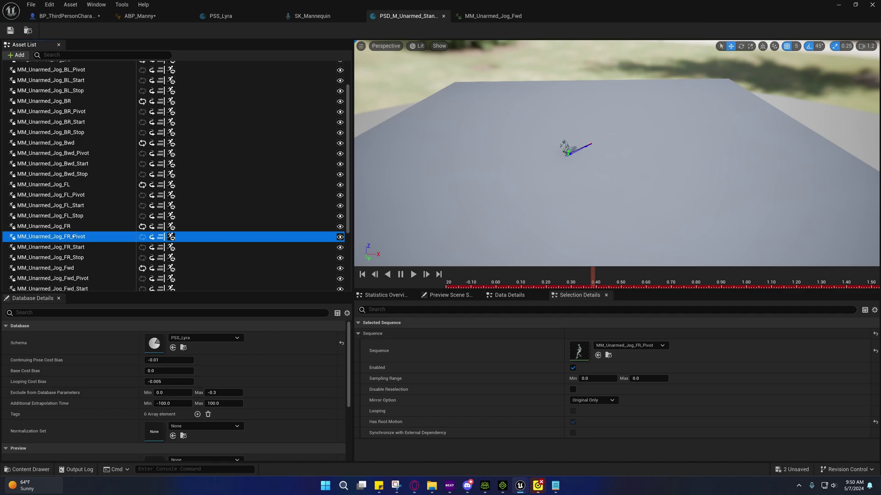
scroll(73, 185, up, 2)
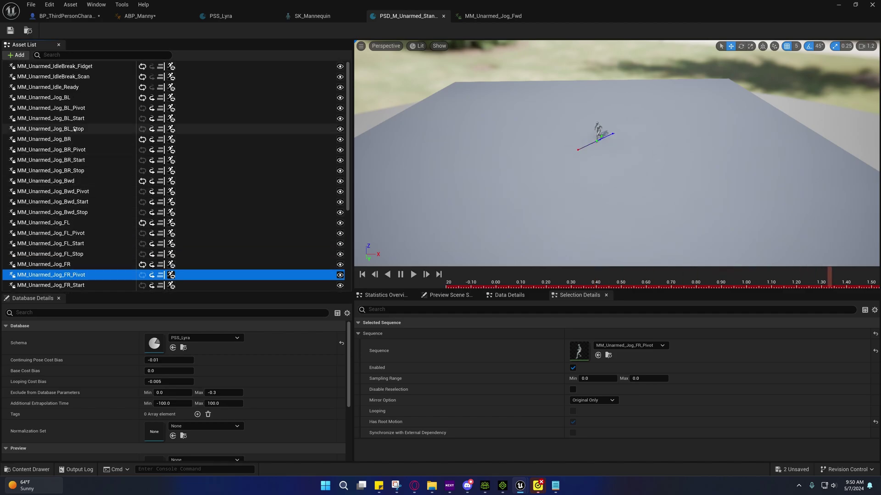
click(73, 128)
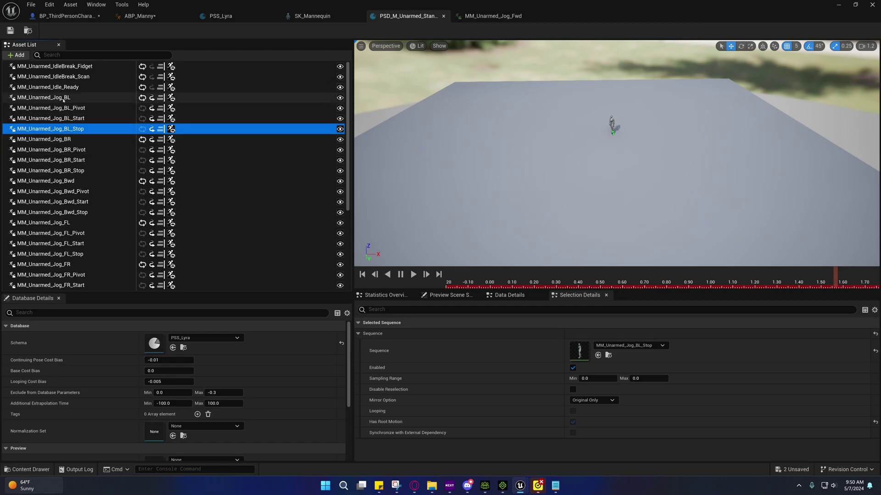
- Switch to BP_ThirdPersonCharacter and stop its running simulation
click(83, 16)
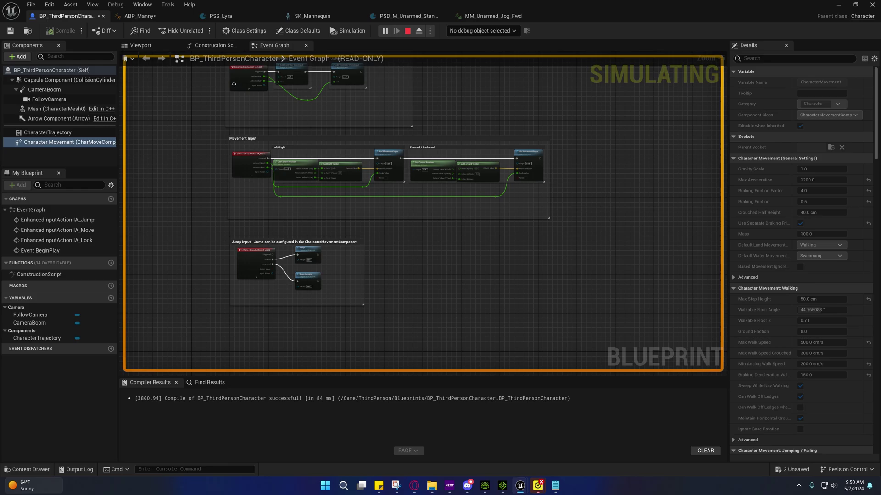
click(407, 30)
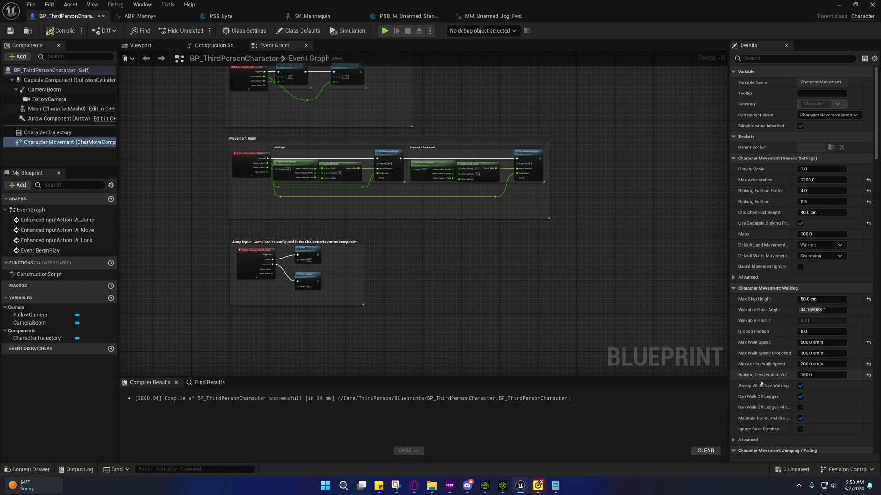
- Read the bracketed deceleration formula in the Notepad notes, then return to the character Blueprint
click(556, 486)
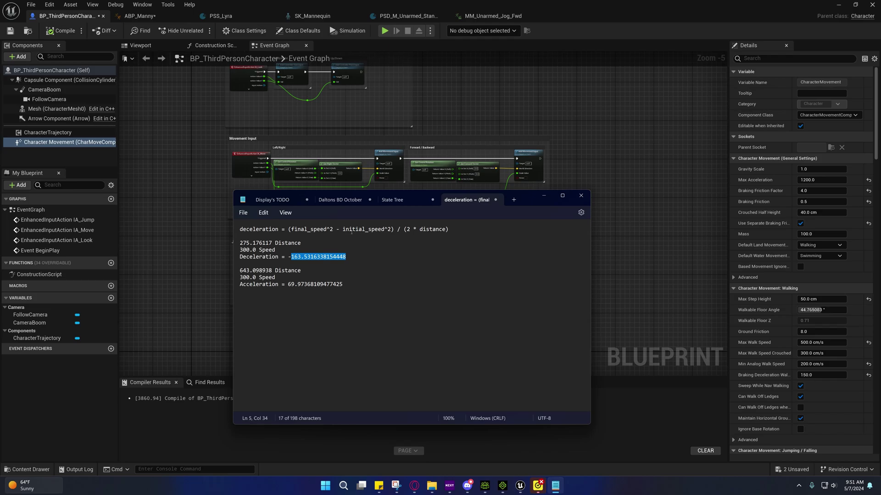
drag(454, 231, 291, 232)
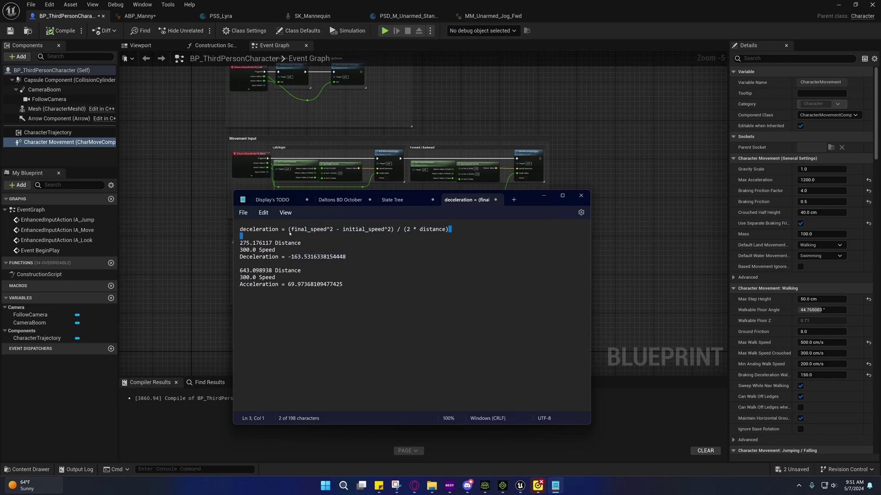
shift+click(289, 229)
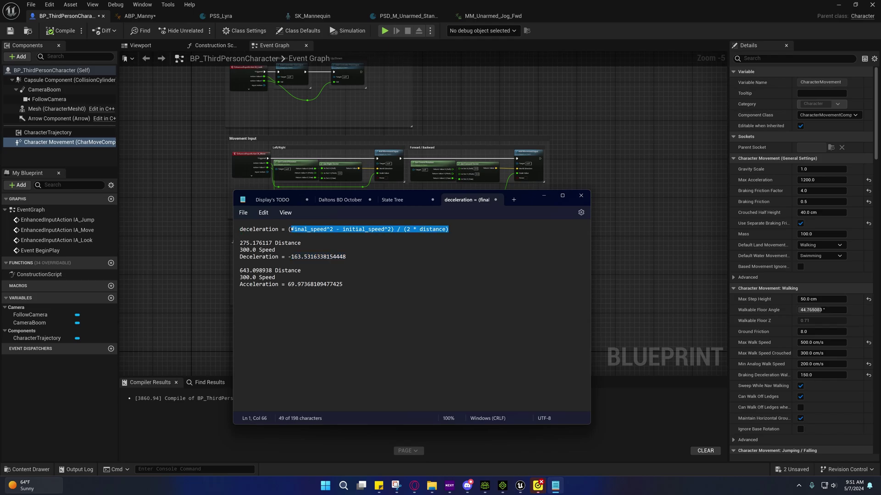
click(293, 229)
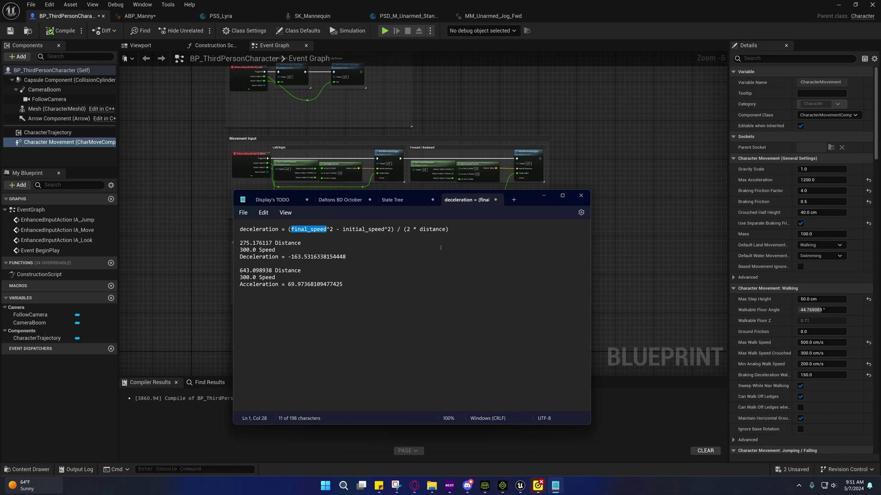
click(753, 332)
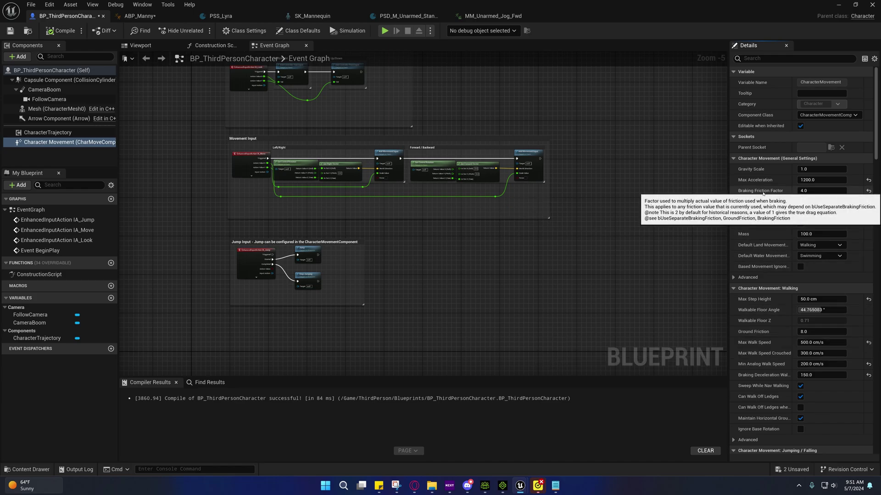
- Reset Braking Friction Factor to 2.0 and Braking Friction to 0.0, compile, and start a play test
click(868, 191)
click(868, 202)
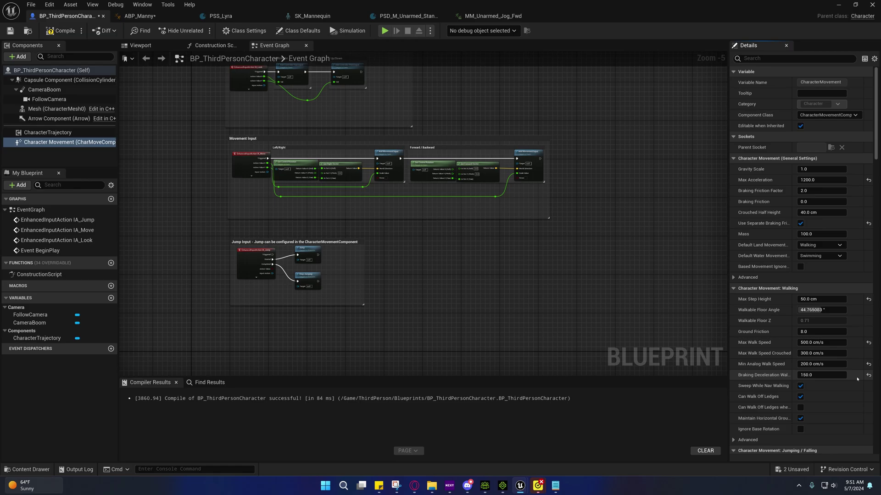
click(59, 31)
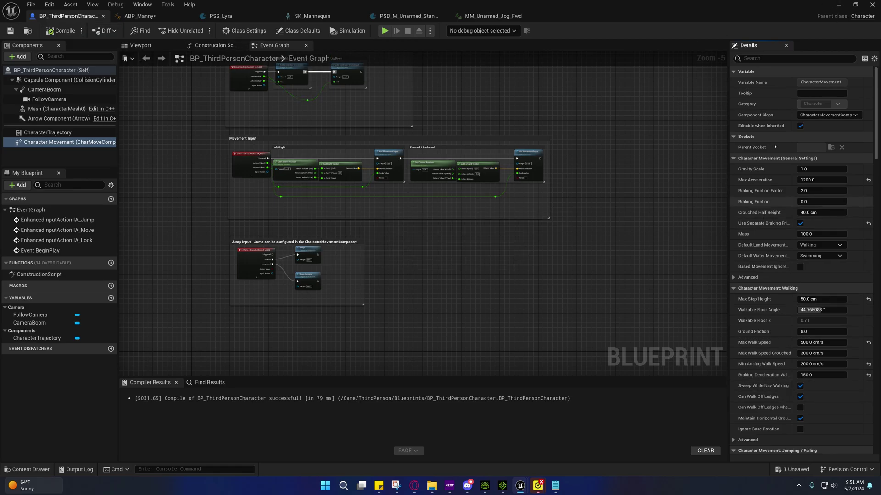
click(838, 4)
click(198, 31)
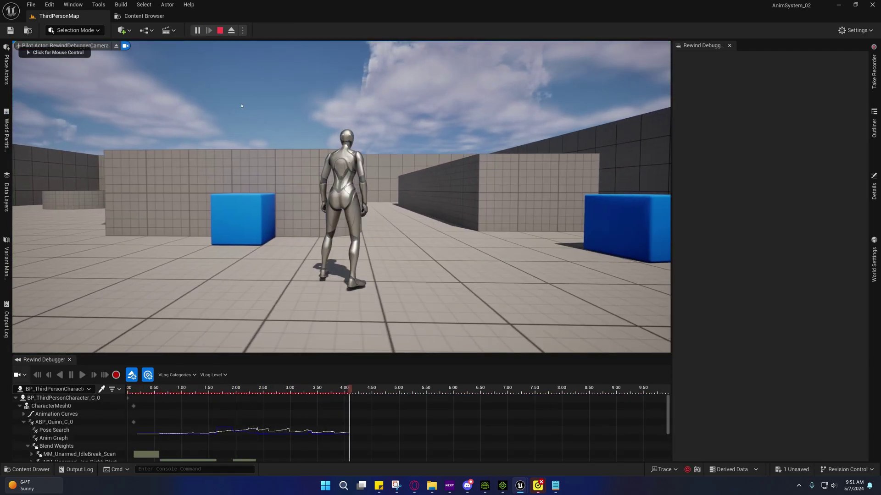
- Stop the play test and confirm ABP_Manny's Root Motion Mode stays Root Motion from Montages Only
key(Escape)
mouse_move(522, 487)
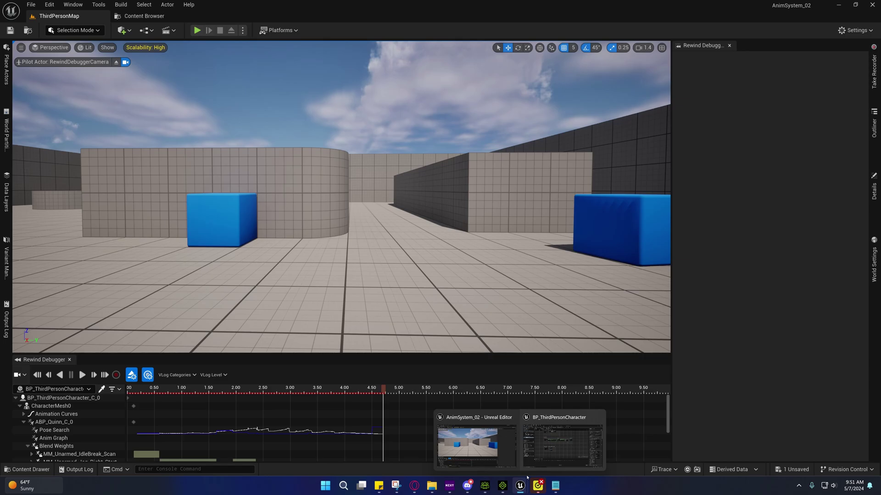
click(564, 443)
click(140, 16)
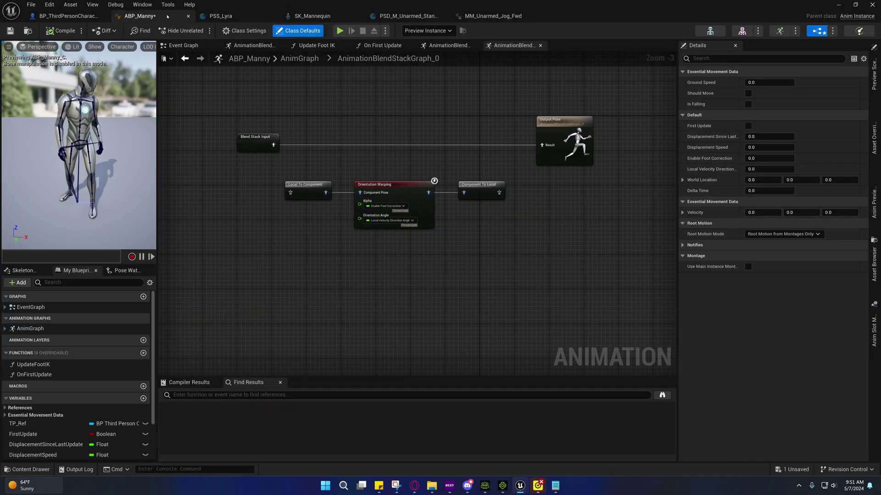
click(783, 234)
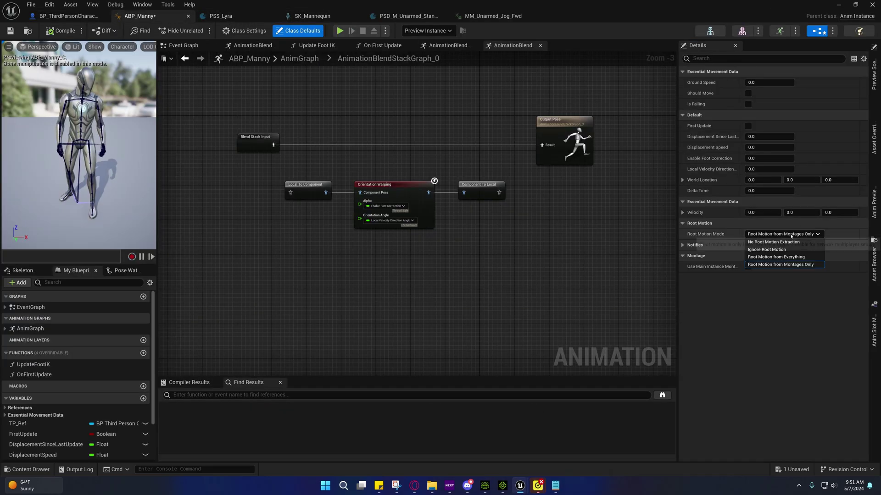
click(779, 265)
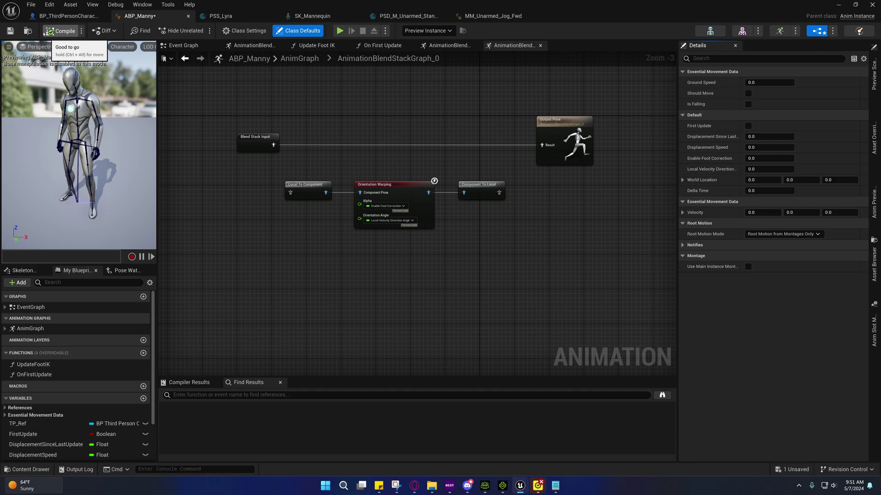
- Run the character around ThirdPersonMap with D, A and W, stop, then return to BP_ThirdPersonCharacter
click(838, 5)
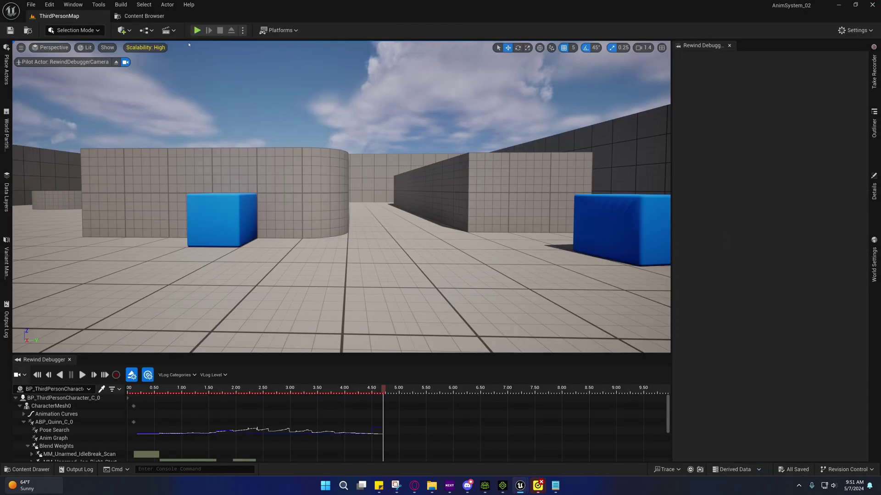
key(d)
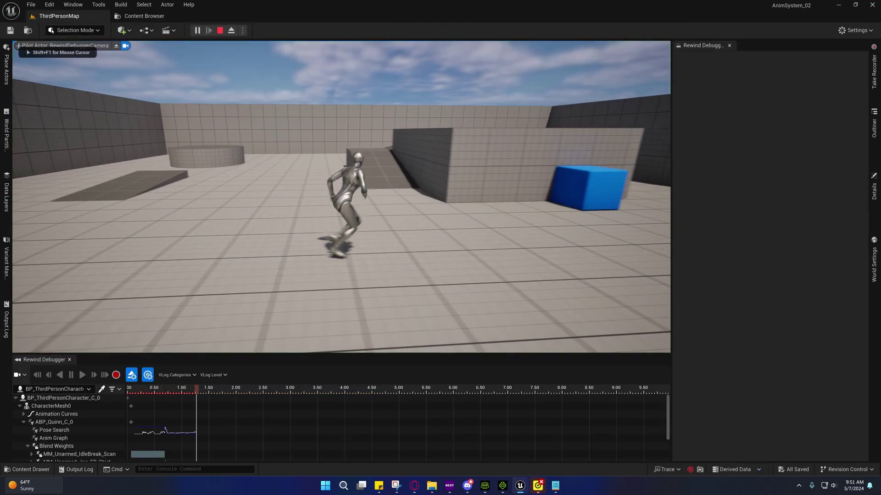
key(a)
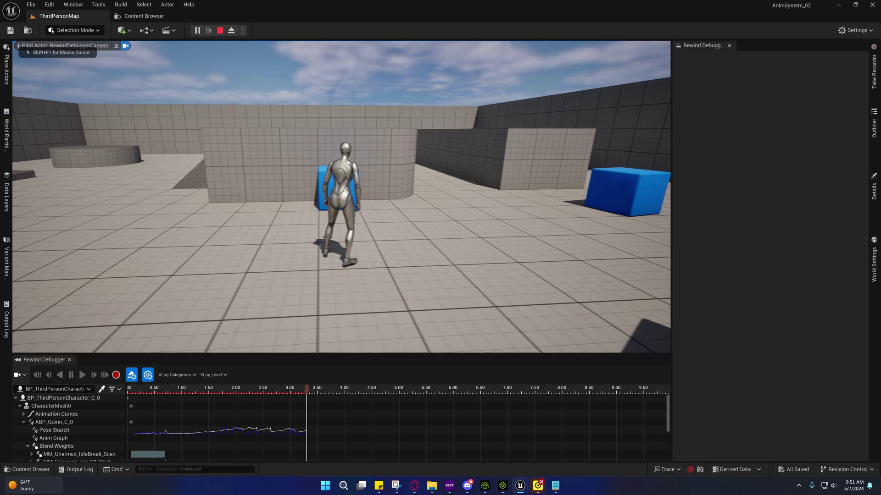
key(w)
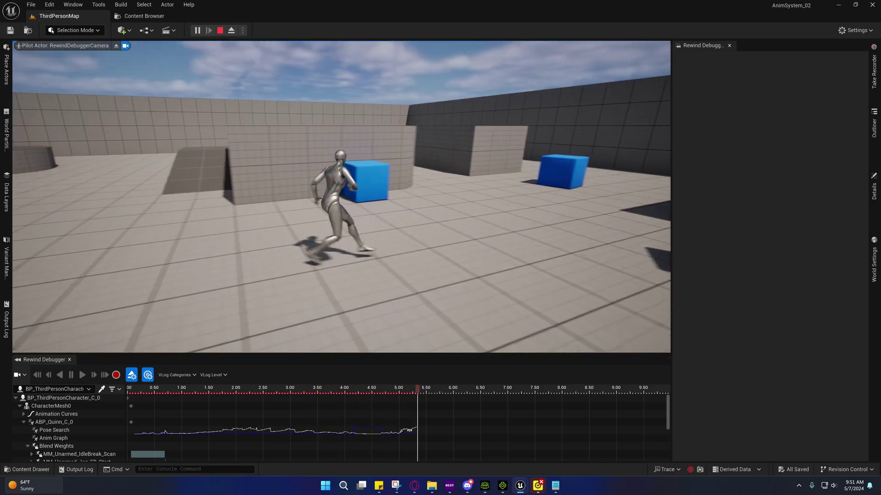
click(220, 30)
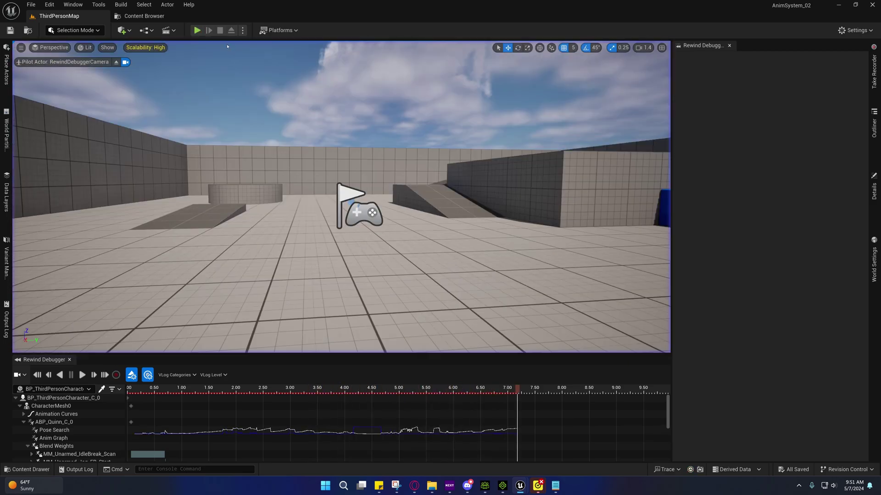
mouse_move(520, 485)
click(563, 442)
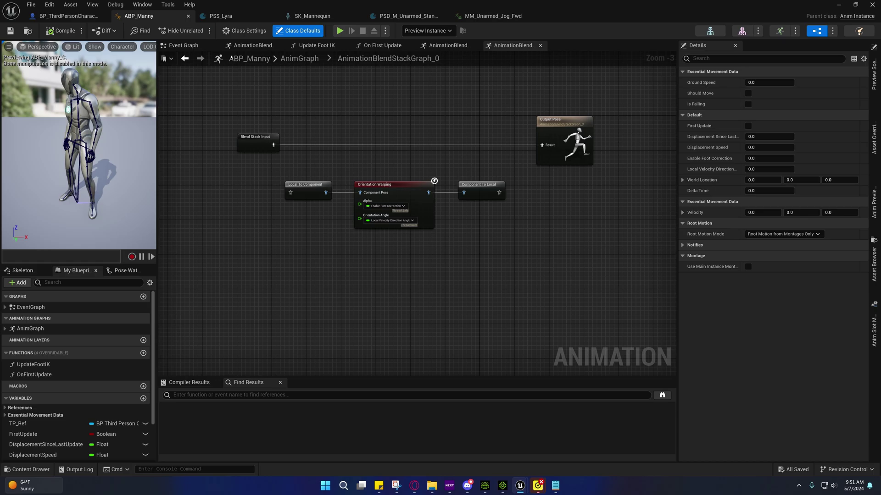
click(69, 16)
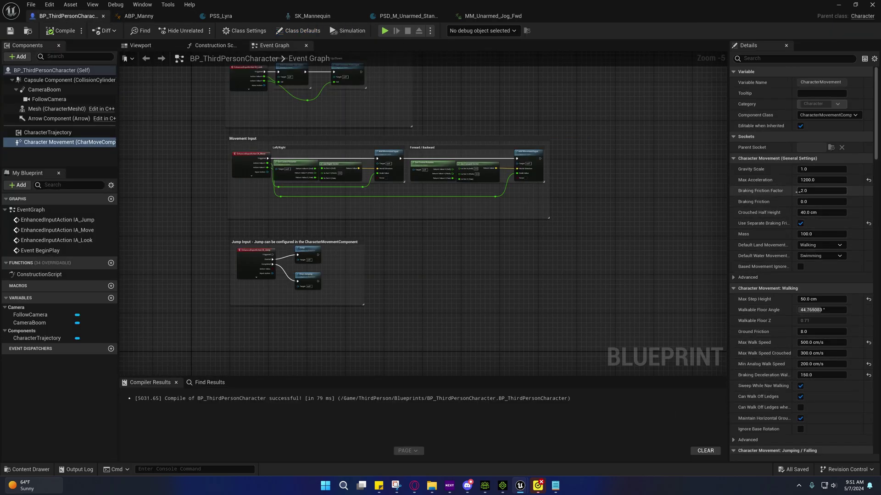
- Set Braking Deceleration Walking to 300.0 and test-play the character in the level
click(816, 375)
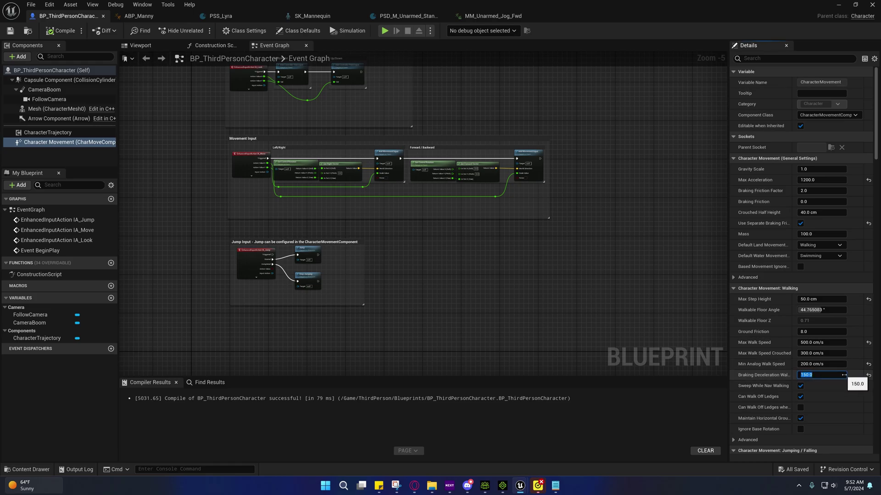
key(Return)
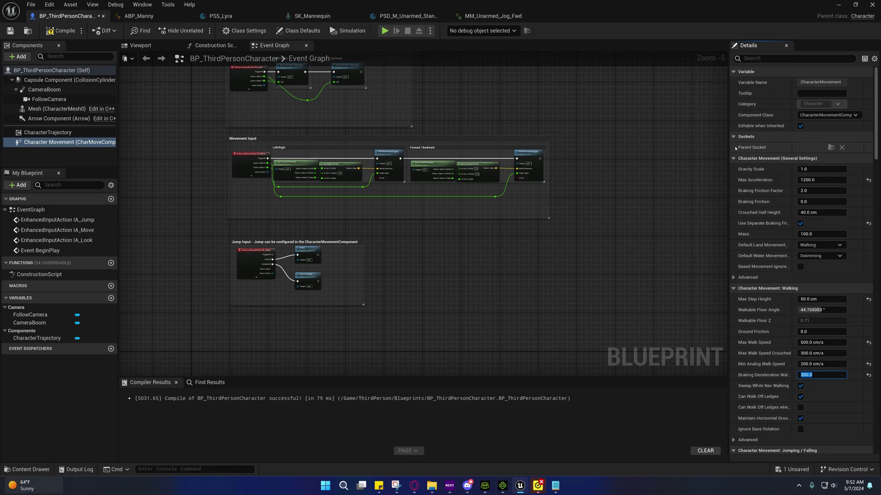
click(836, 5)
click(195, 30)
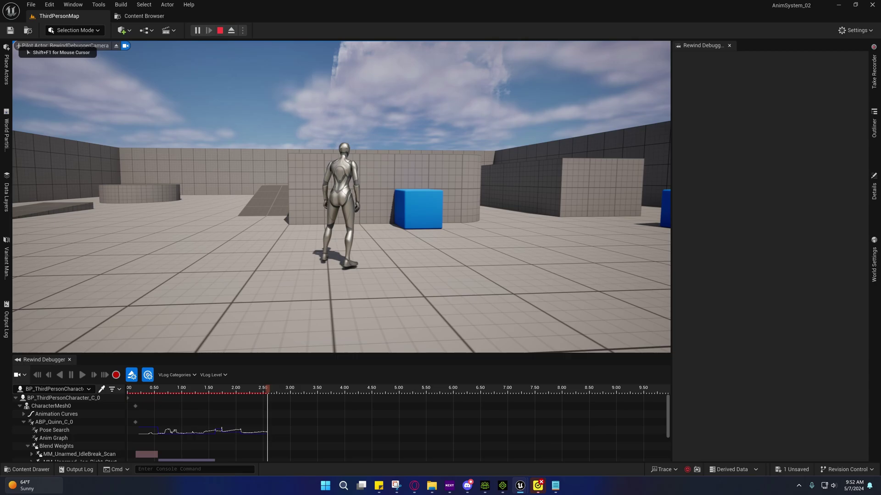
key(shift+F1)
mouse_move(520, 486)
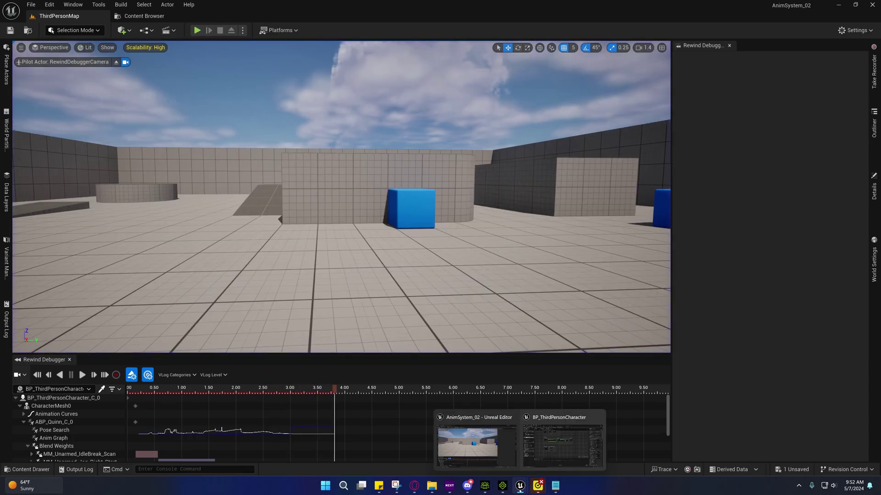
click(588, 442)
- Set Braking Friction Factor to 1.0, then compile and save BP_ThirdPersonCharacter
click(821, 191)
text(1)
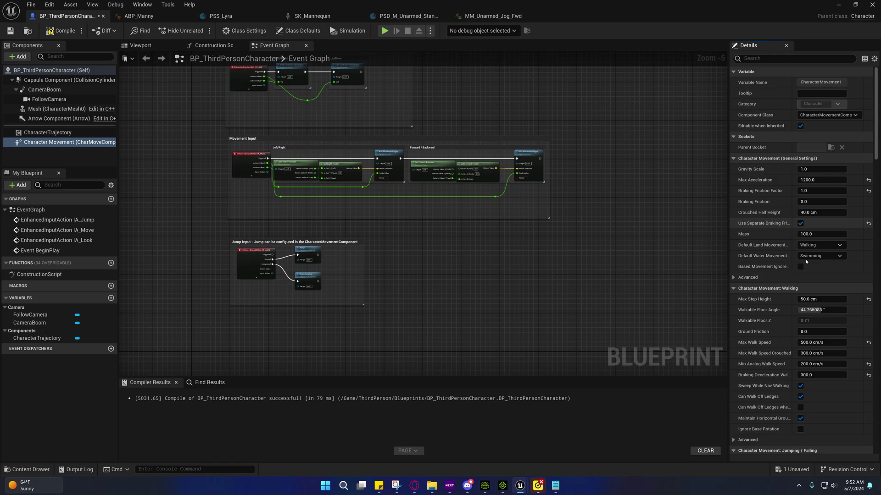
click(61, 31)
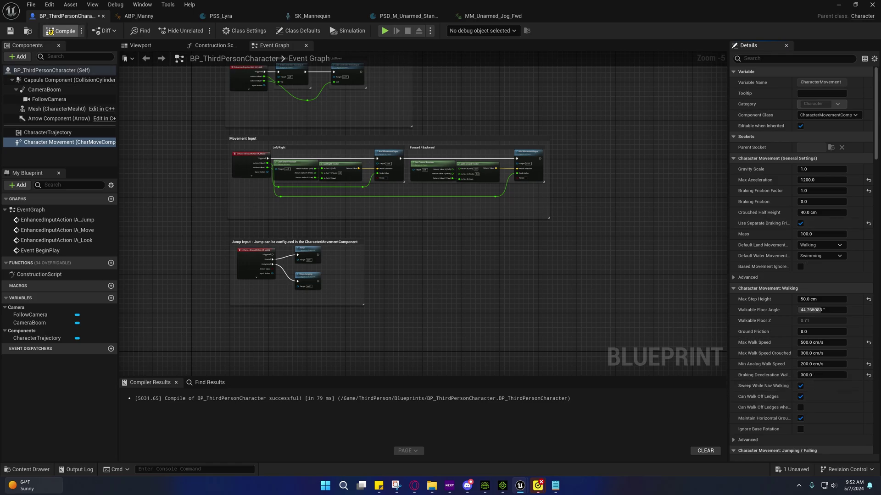
- Play-test ThirdPersonMap, running the character left then forward, and free the mouse with Shift+F1
click(839, 5)
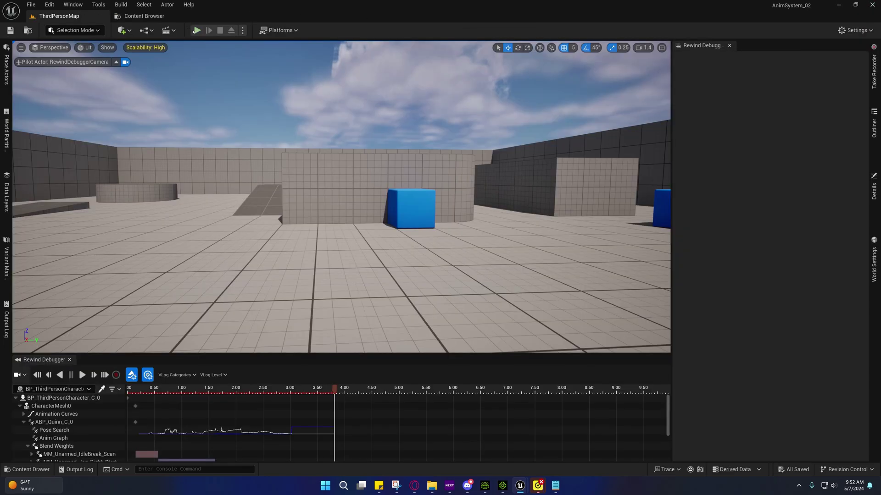
click(195, 31)
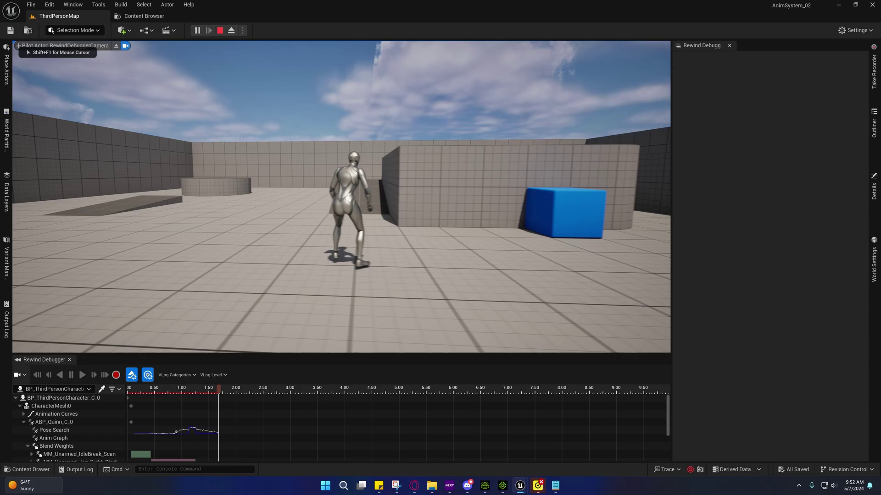
key(a)
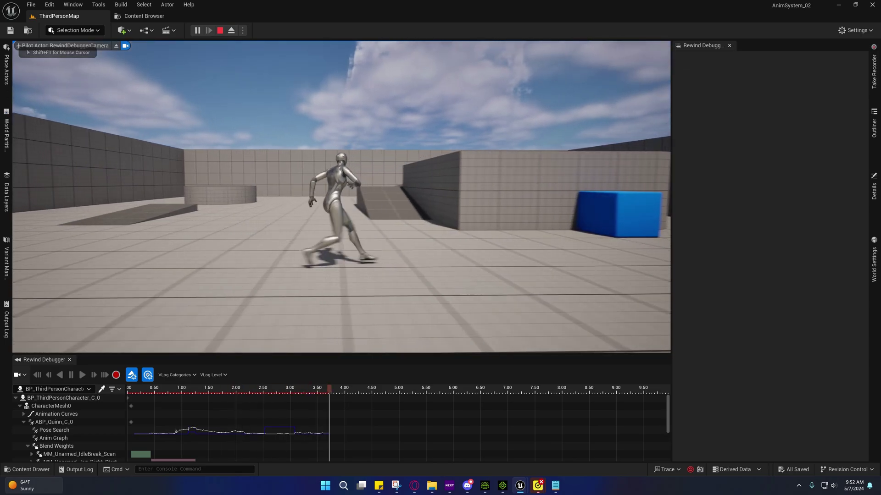
key(w)
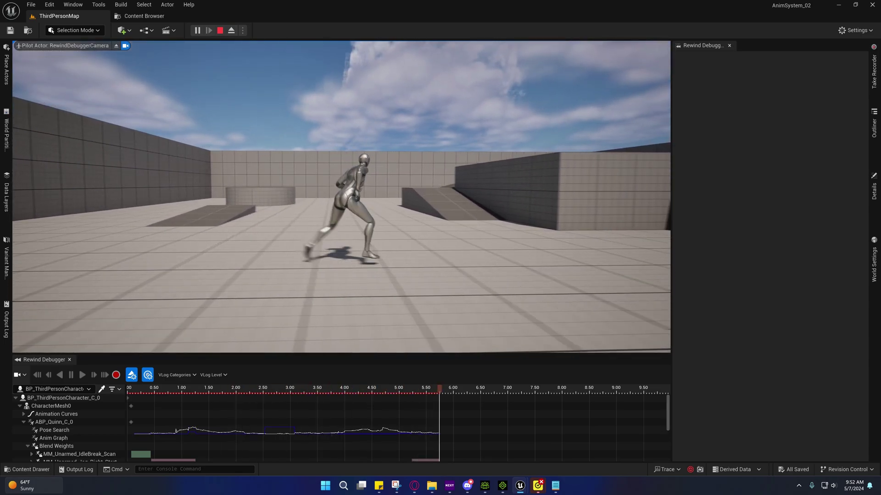
key(shift+F1)
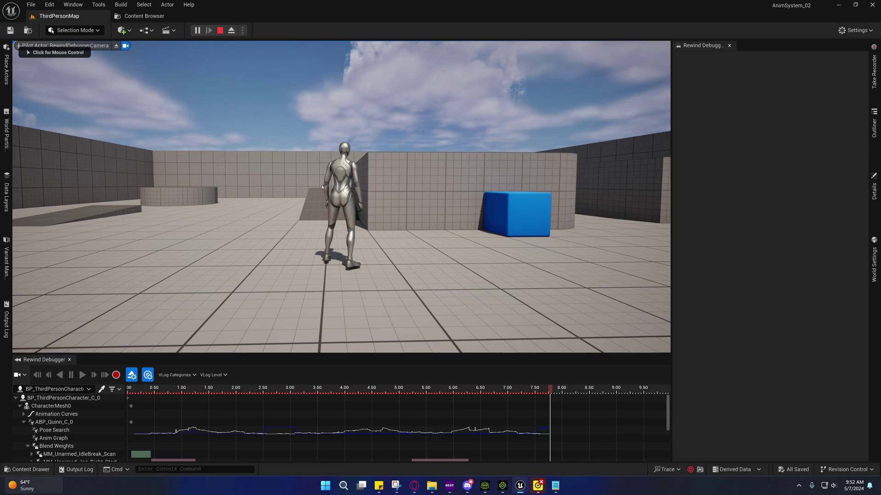
- Set Braking Deceleration Walking to 500.0 on BP_ThirdPersonCharacter and return to the level
mouse_move(520, 486)
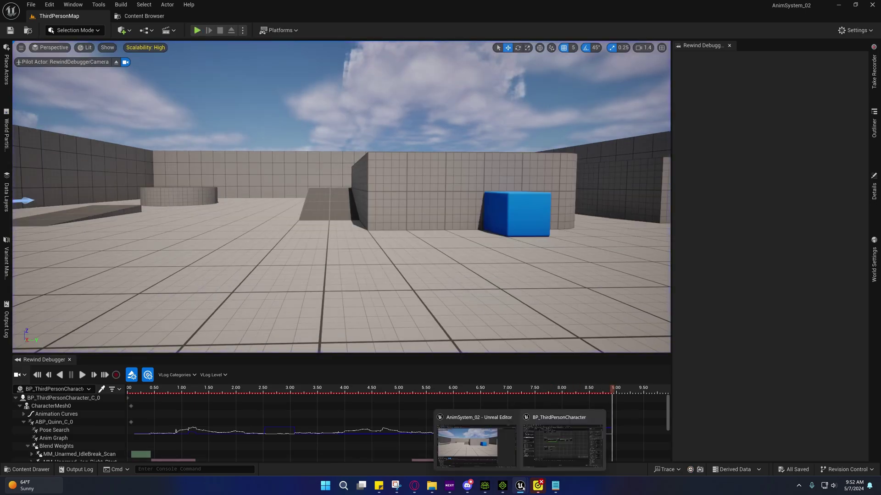
click(581, 445)
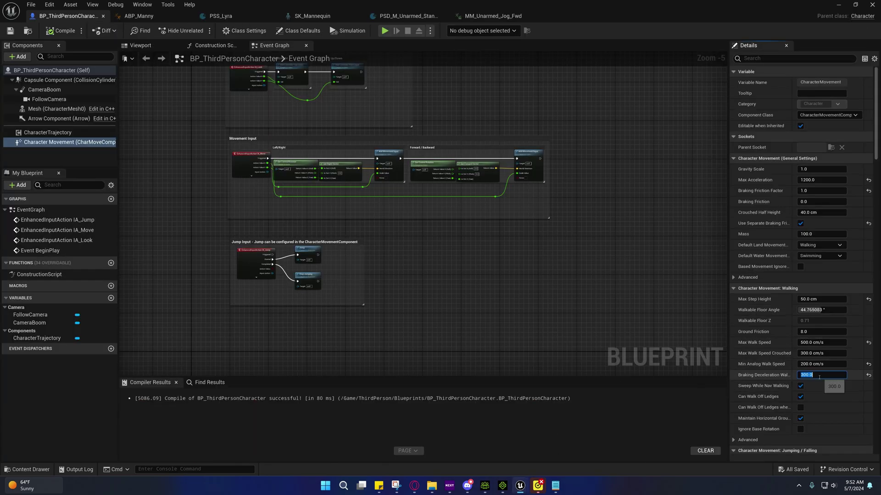
key(Return)
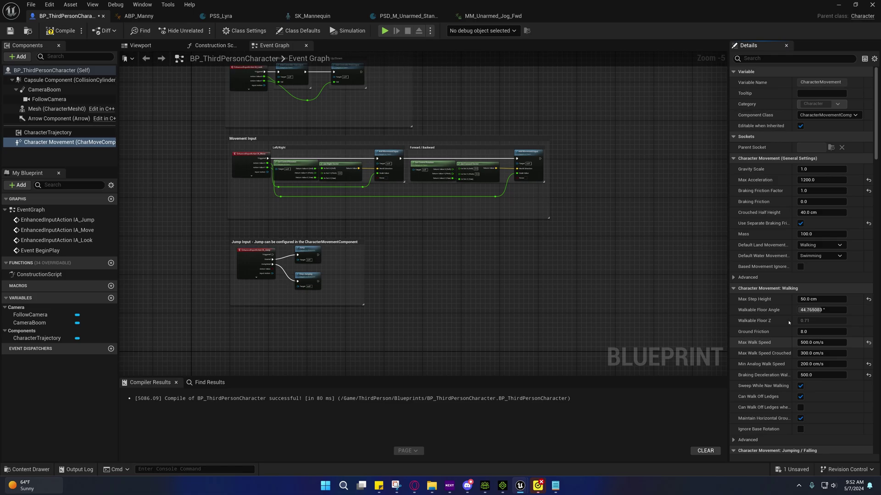
click(838, 4)
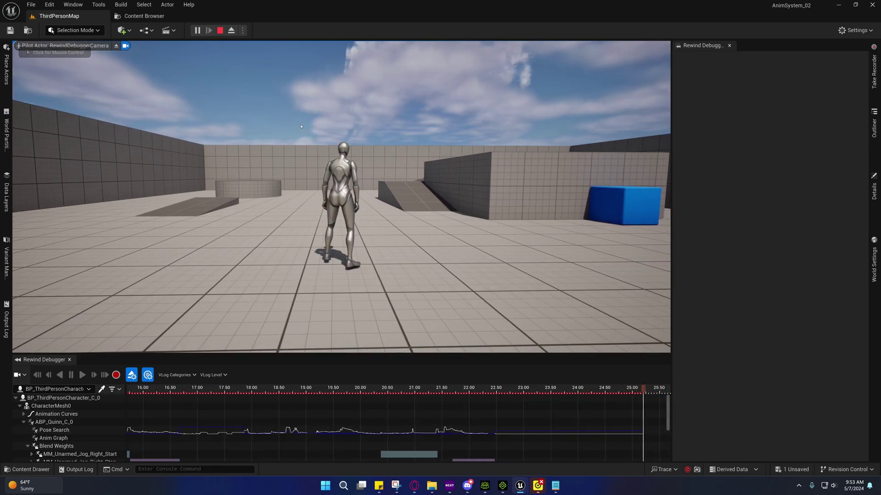
- Stop the play session and bring up BP_ThirdPersonCharacter's Movement Input graph
click(220, 30)
mouse_move(521, 486)
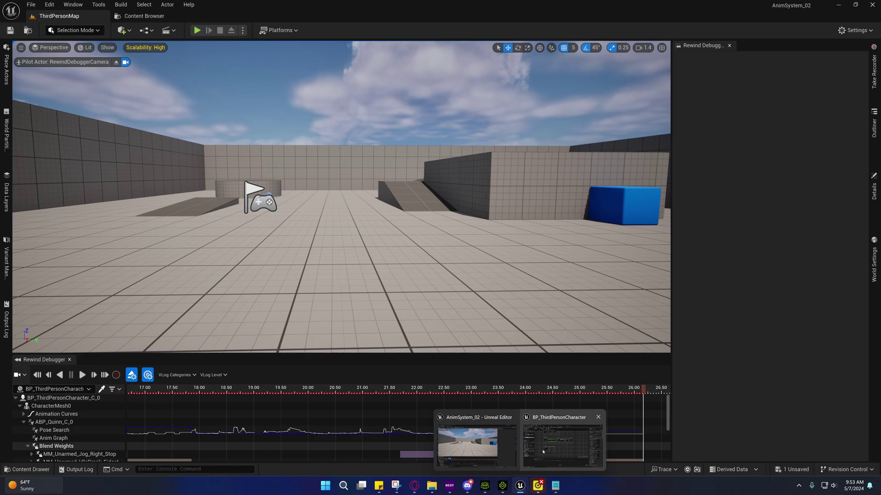
click(583, 441)
right_drag(488, 232, 466, 130)
- Check ABP_Manny's Root Motion Mode stays Root Motion from Montages Only, then return to the character Blueprint
click(139, 15)
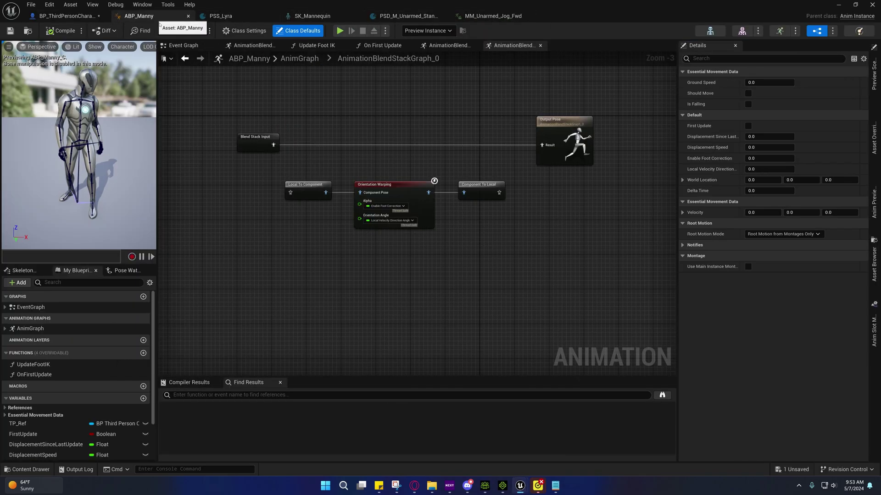
click(782, 234)
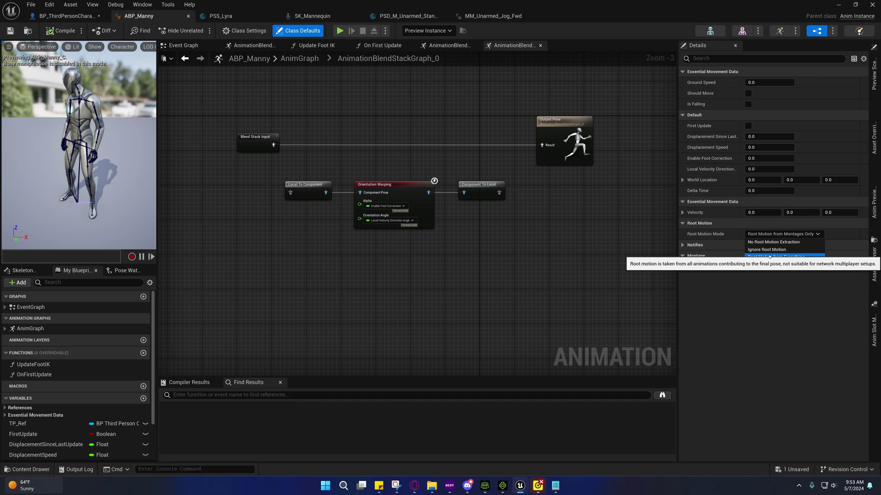
click(515, 222)
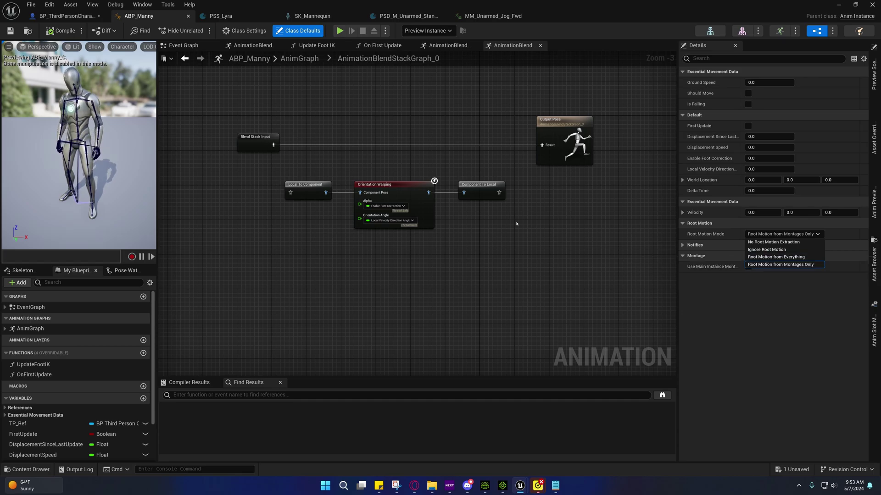
right_drag(516, 222, 474, 206)
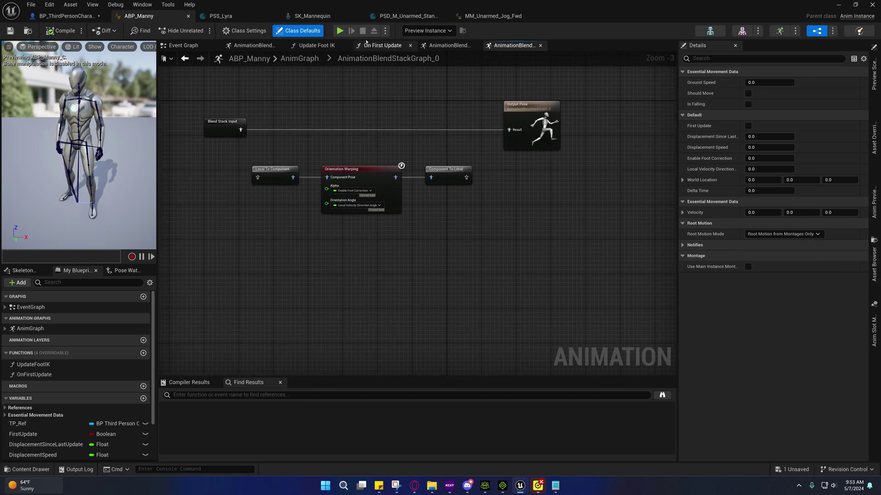
click(491, 16)
click(58, 16)
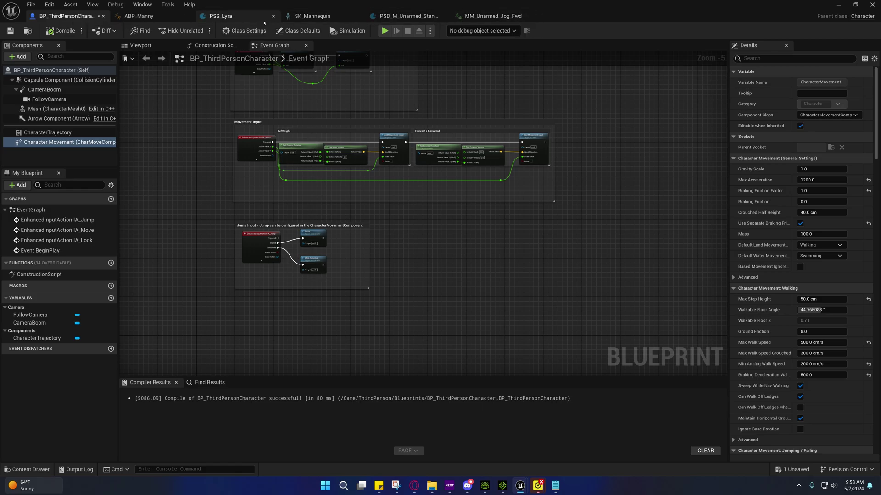
- In PSD_M_Unarmed_Stand, select all Asset List animations from MM_Unarmed_IdleBreak_Fidget and focus the preview
click(393, 17)
click(55, 64)
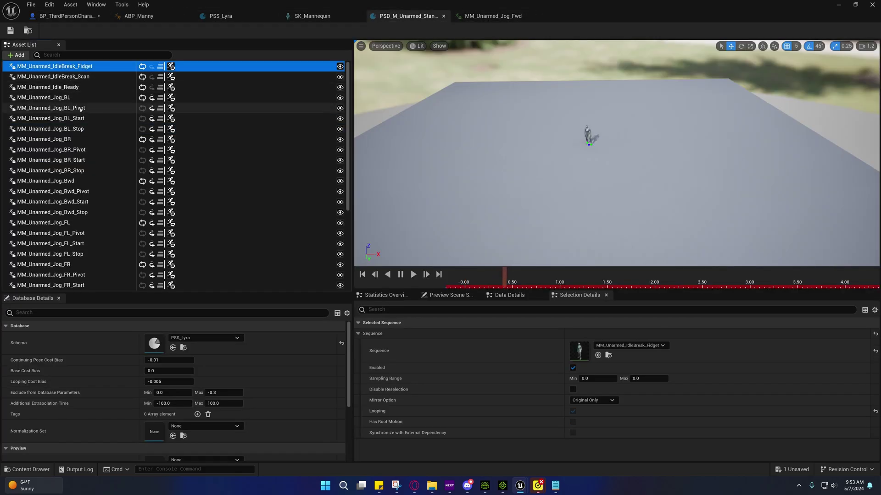
scroll(77, 226, down, 4)
scroll(77, 227, up, 5)
key(ctrl+a)
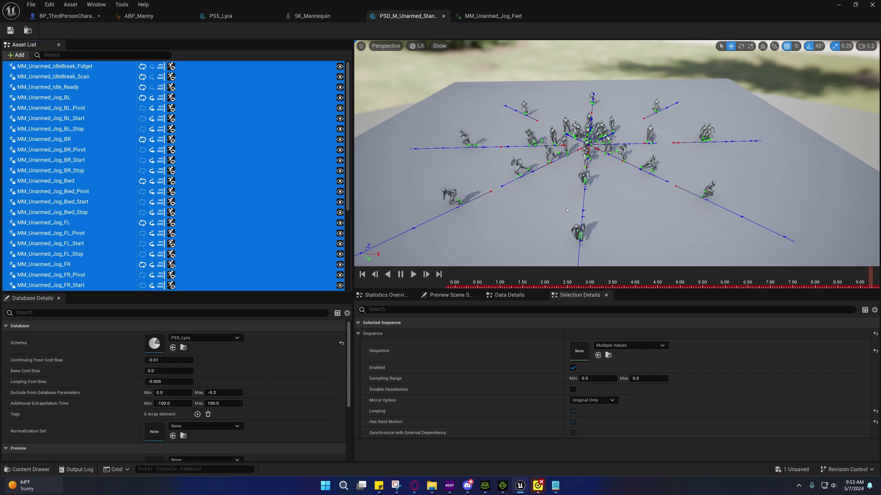
click(570, 203)
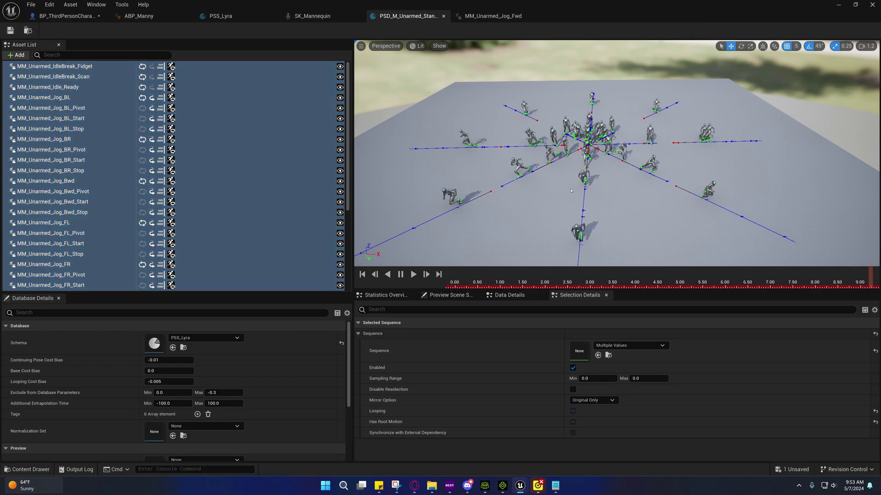